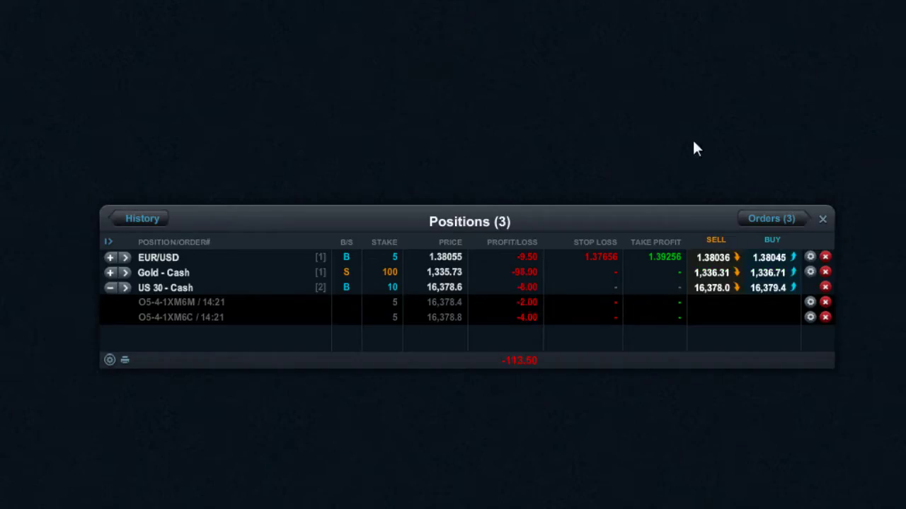
Inspect the EUR/USD position and its bet O5-4-1XM7Y, dismissing a buy ticket untraded
click(134, 258)
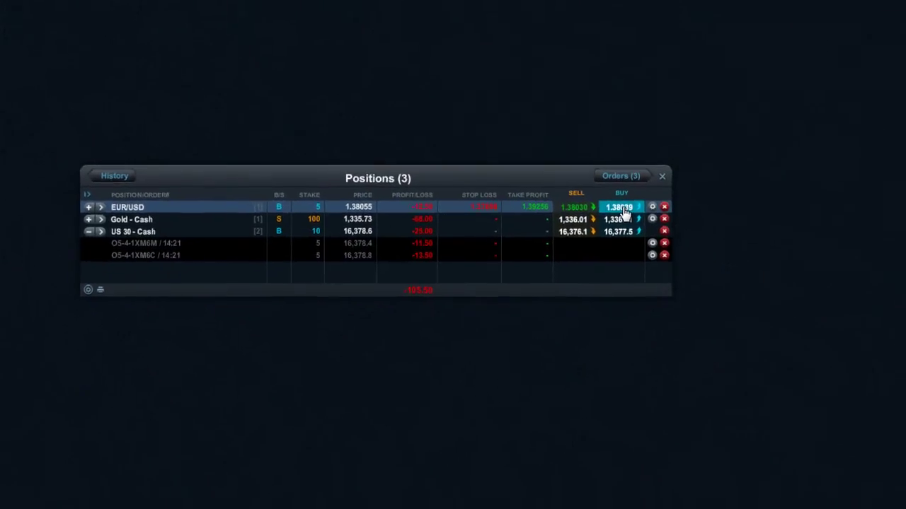
click(616, 206)
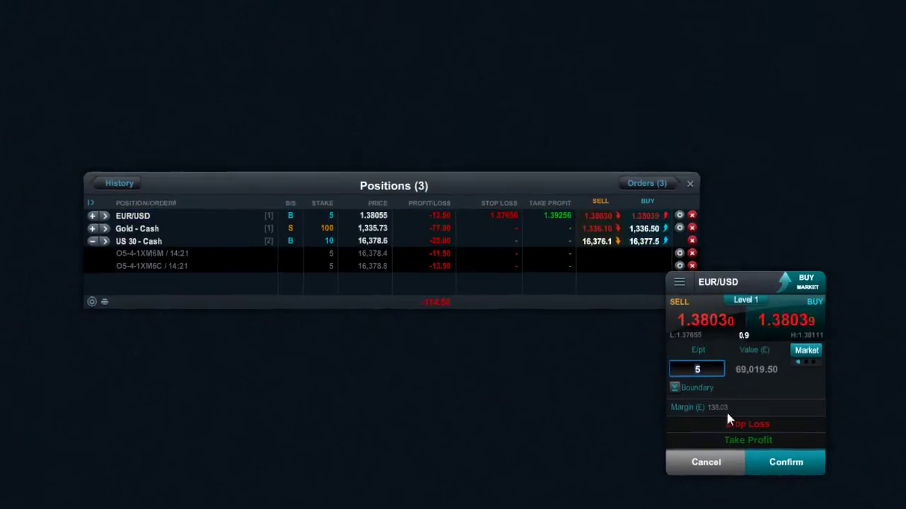
click(672, 440)
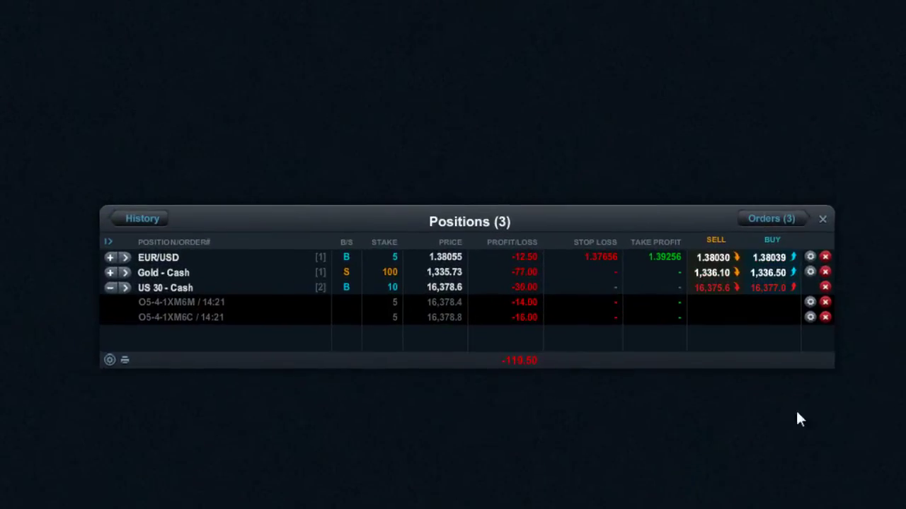
click(110, 257)
click(141, 276)
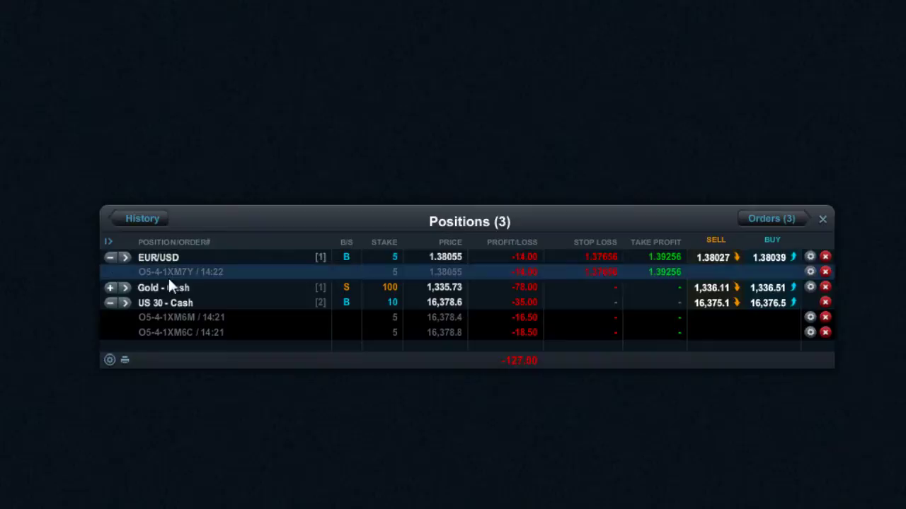
click(110, 258)
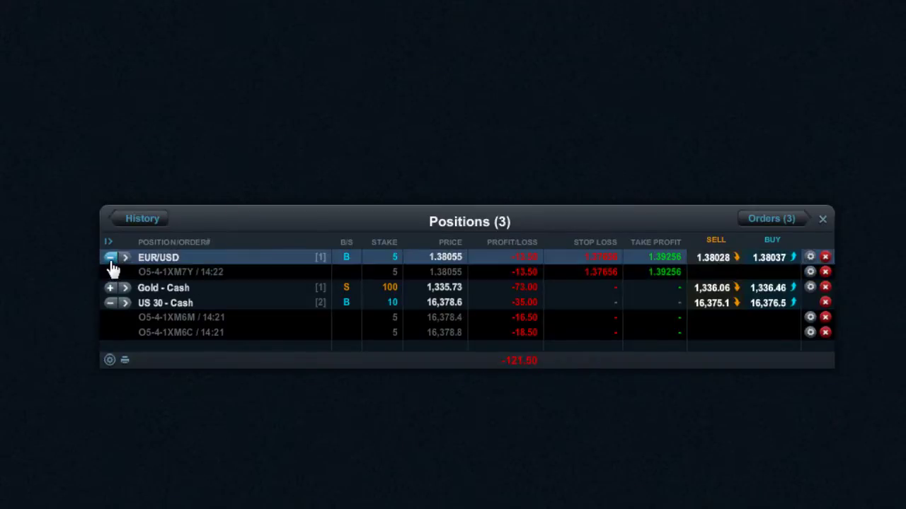
Close both US 30 - Cash bets, confirming each sale and dismissing the confirmations
click(117, 288)
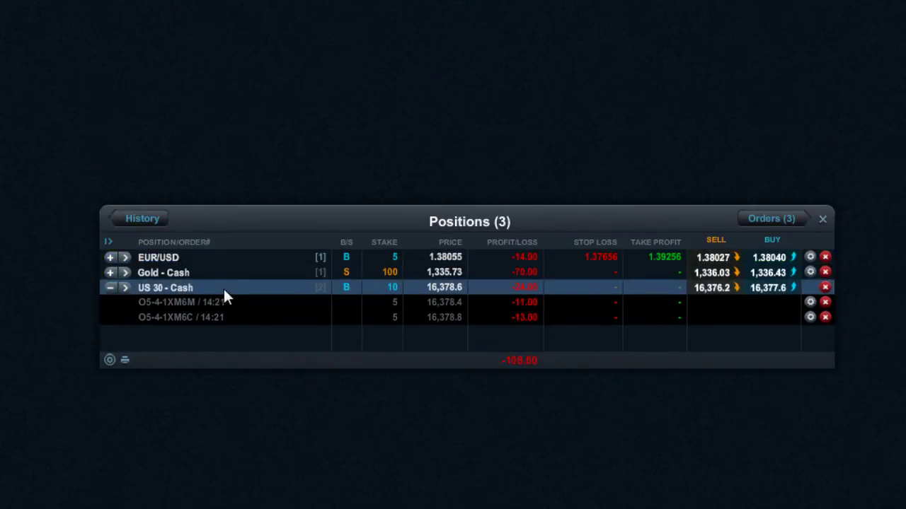
click(110, 288)
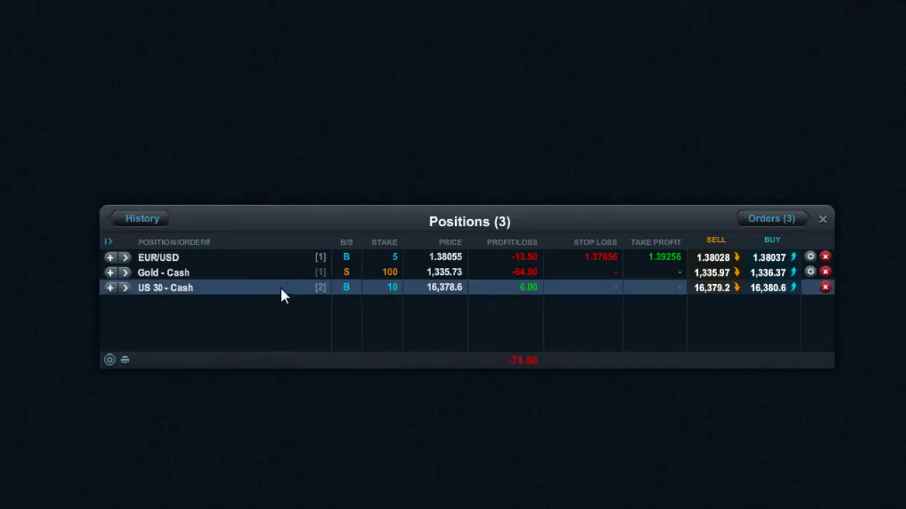
click(111, 289)
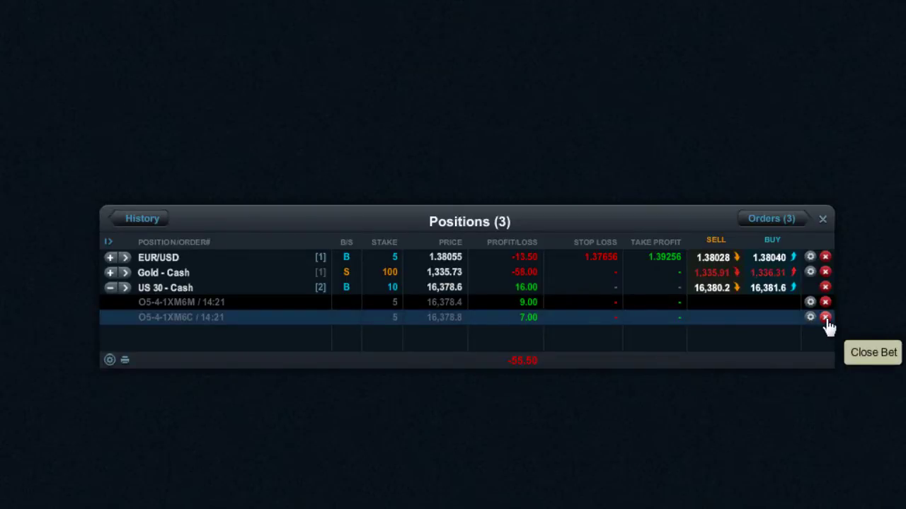
click(826, 318)
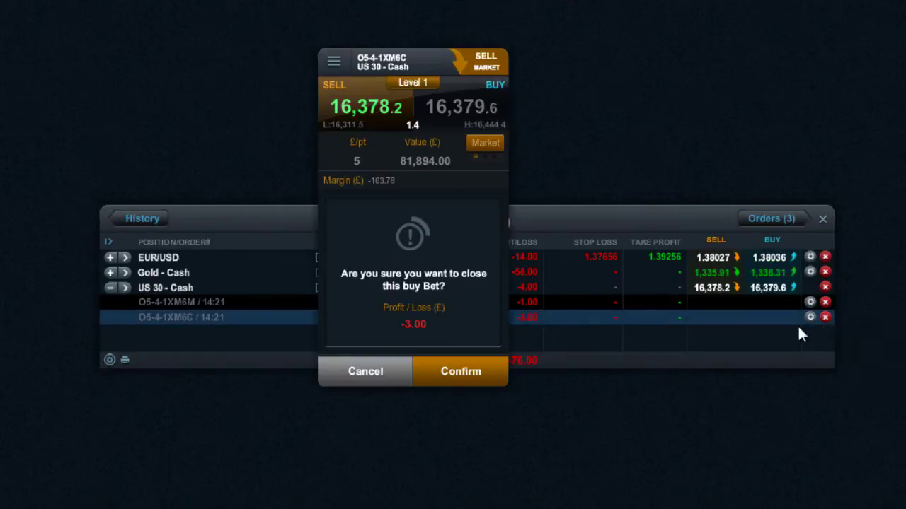
click(462, 379)
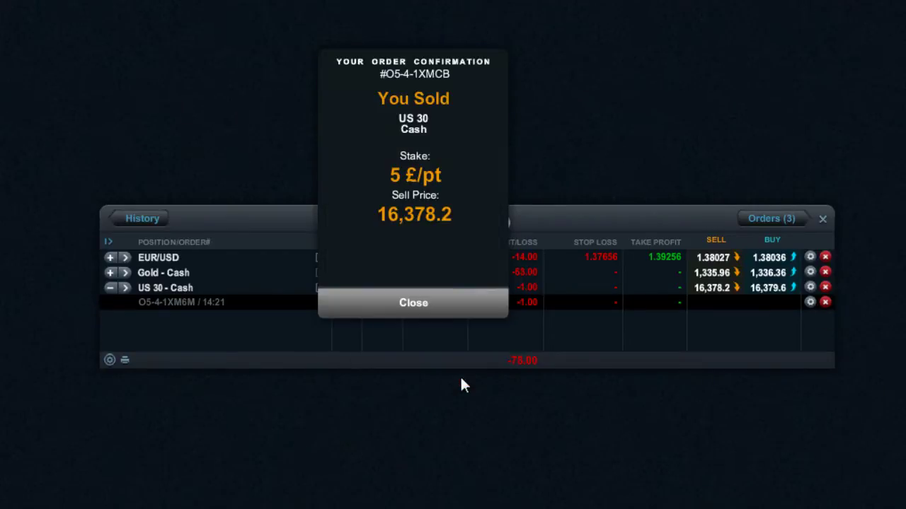
click(827, 290)
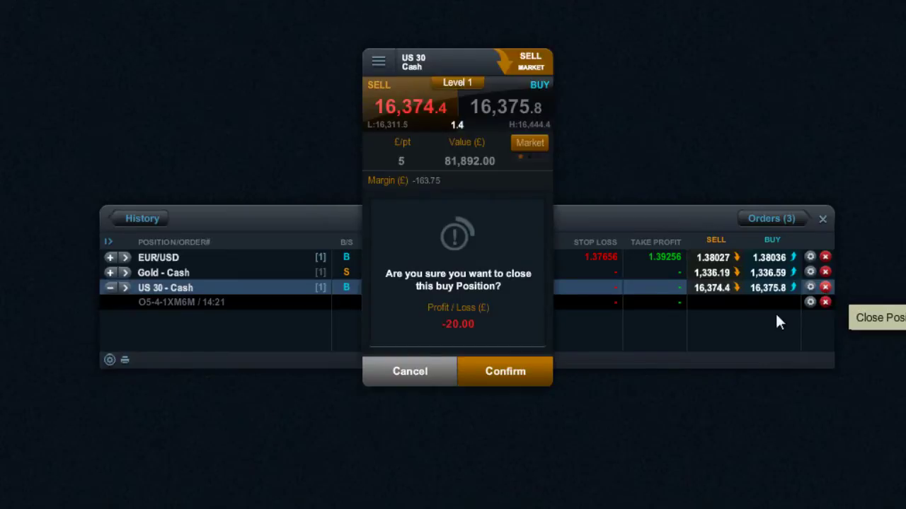
click(500, 382)
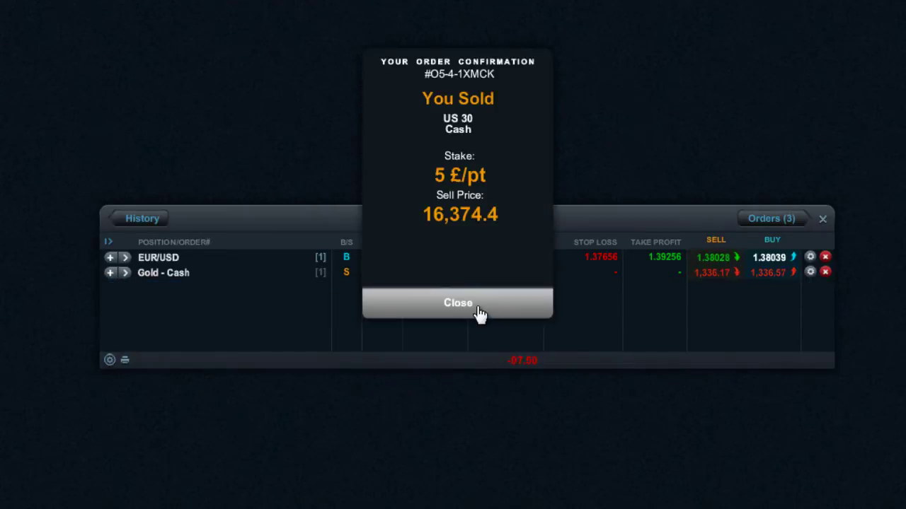
click(478, 308)
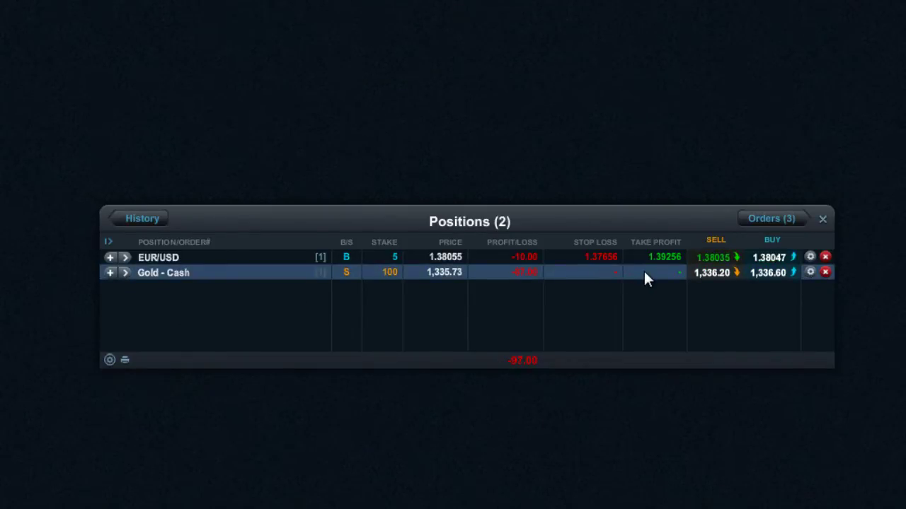
Modify Gold - Cash with stop loss amount 300 and take profit amount 900
click(809, 273)
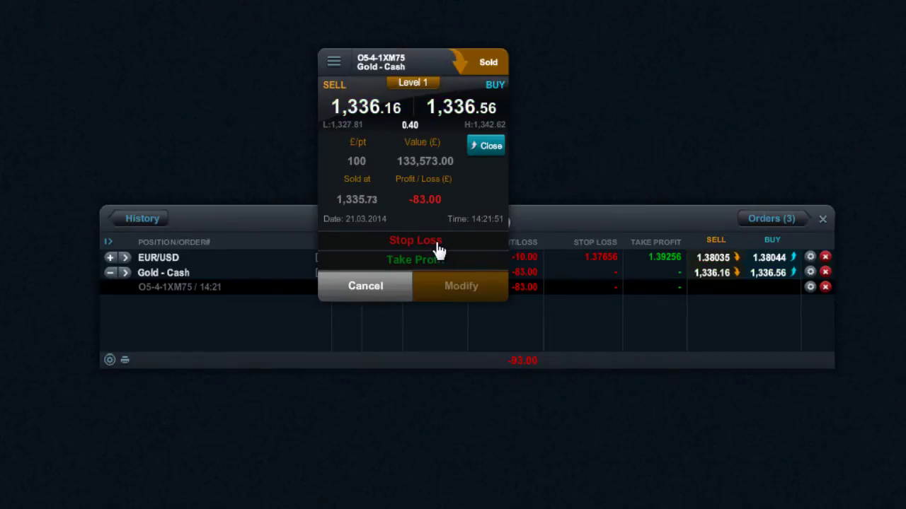
click(439, 243)
click(425, 303)
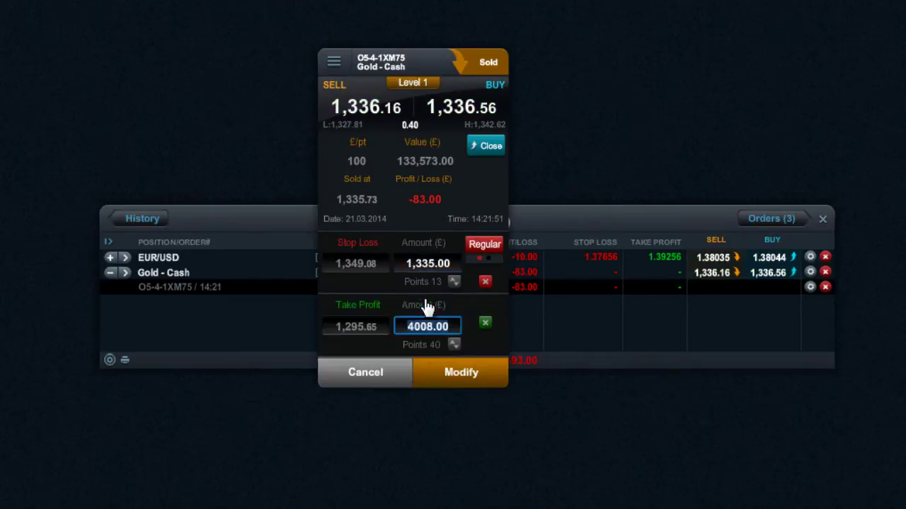
click(432, 263)
text(3)
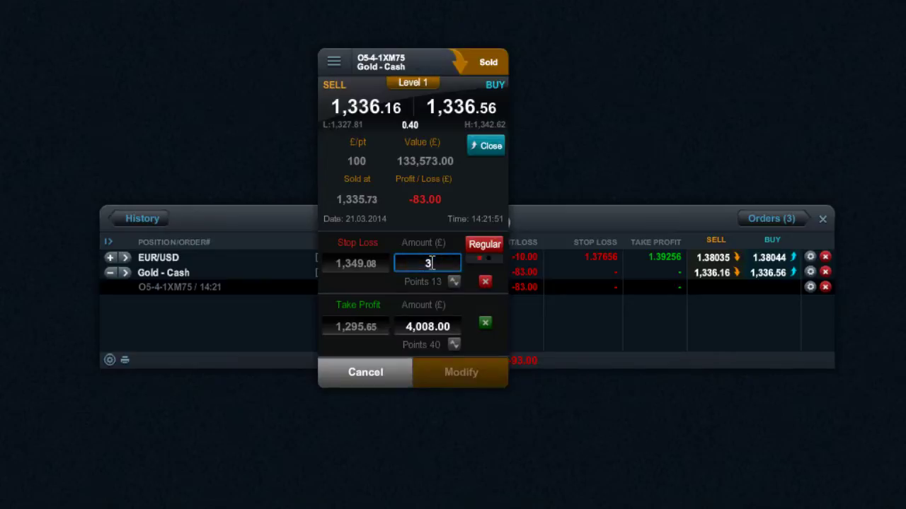
text(00)
key(Tab)
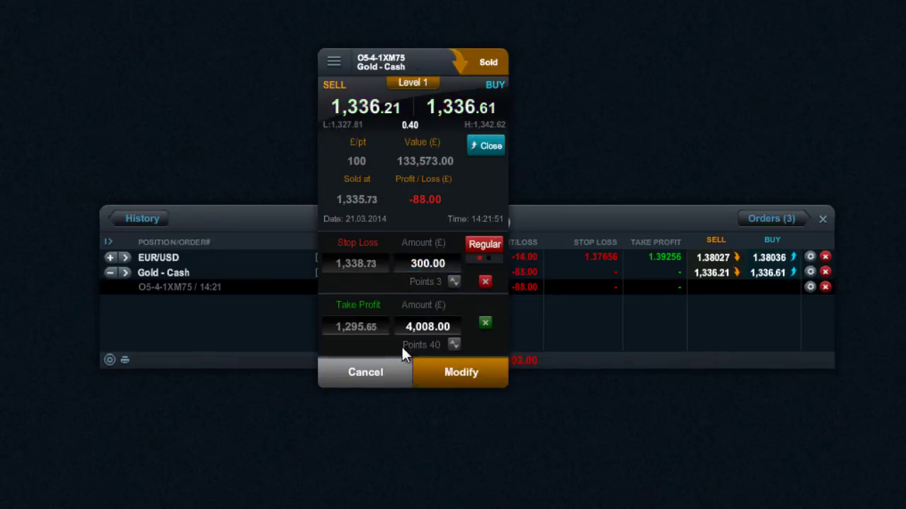
click(418, 326)
text(900)
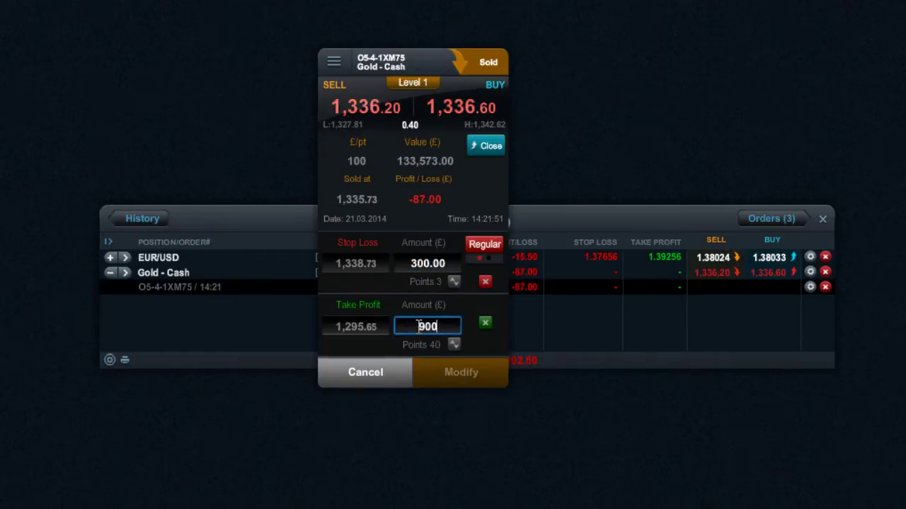
key(Tab)
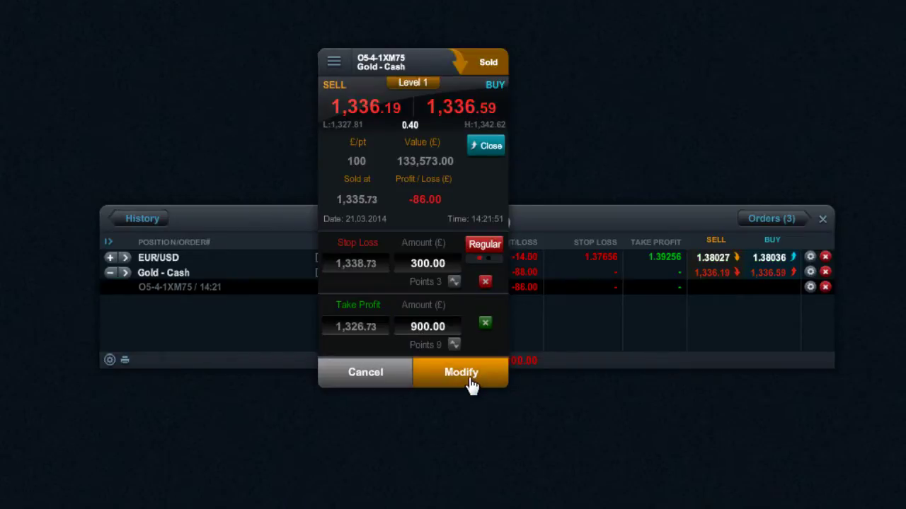
click(468, 377)
click(443, 305)
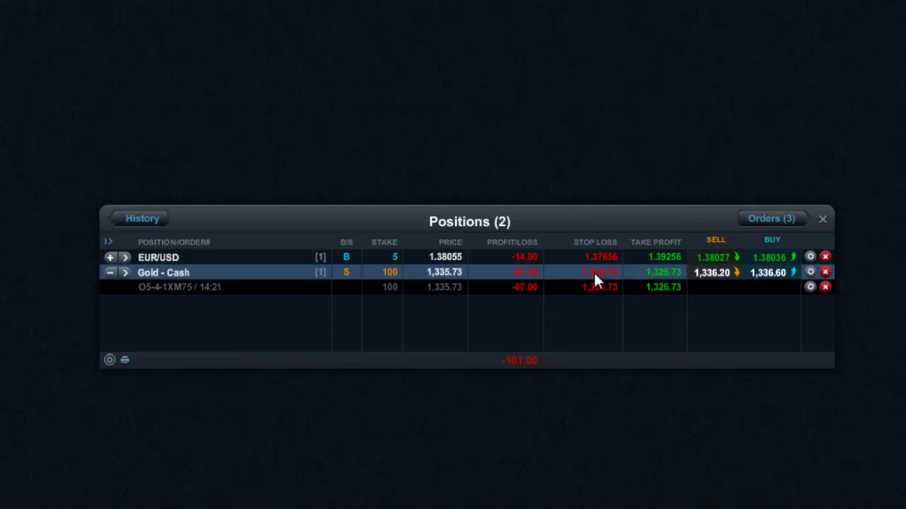
Cancel the pending Gold - Cash stop entry order from the orders list
click(110, 273)
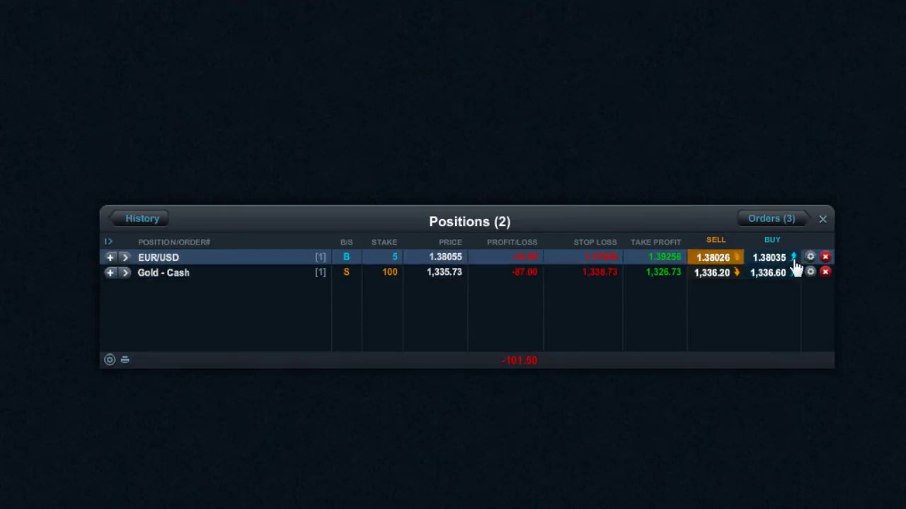
click(779, 228)
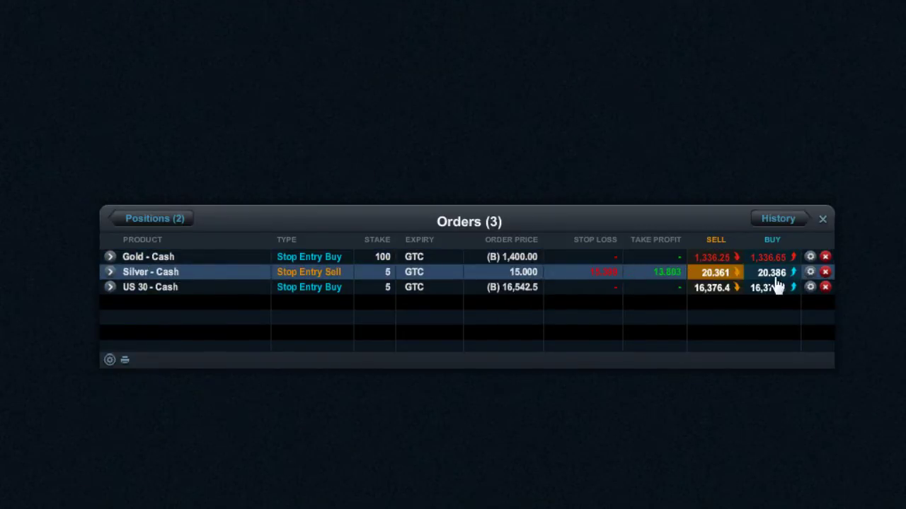
click(825, 258)
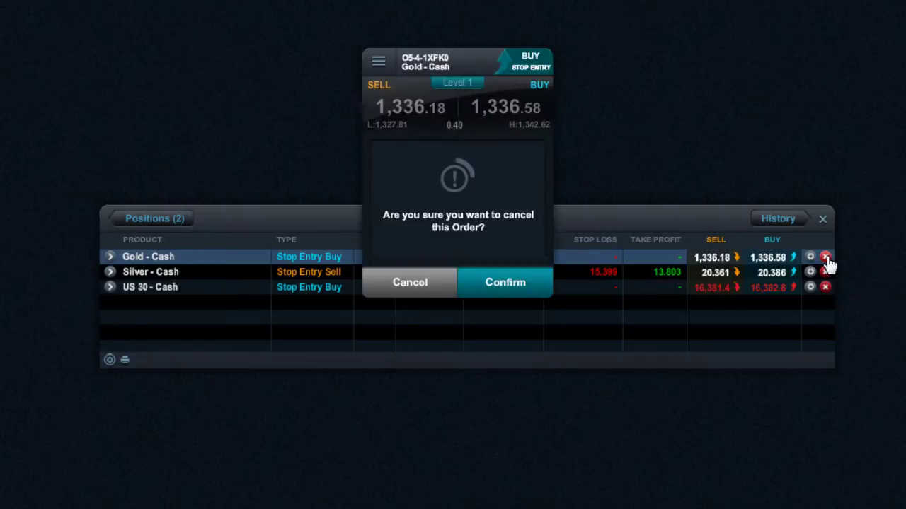
click(492, 285)
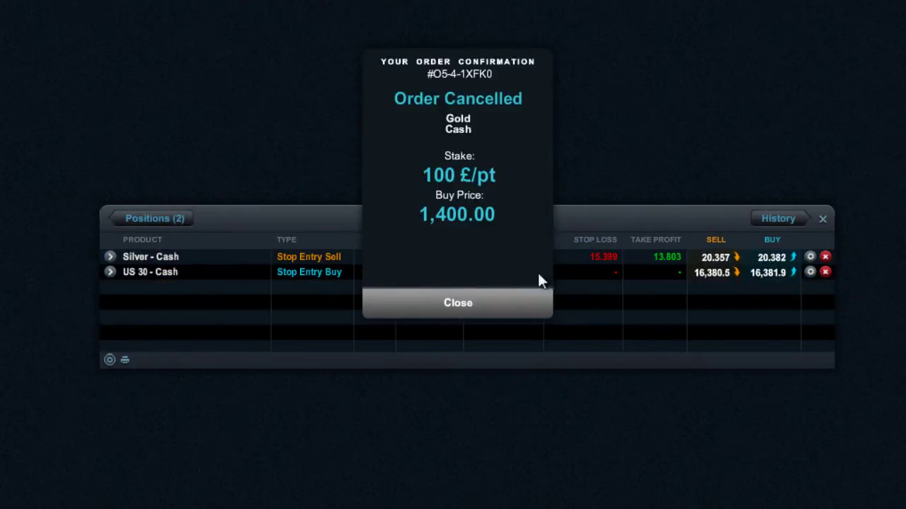
Add a 16,377.0 stop loss and 17,038.7 take profit to the US 30 order
click(811, 273)
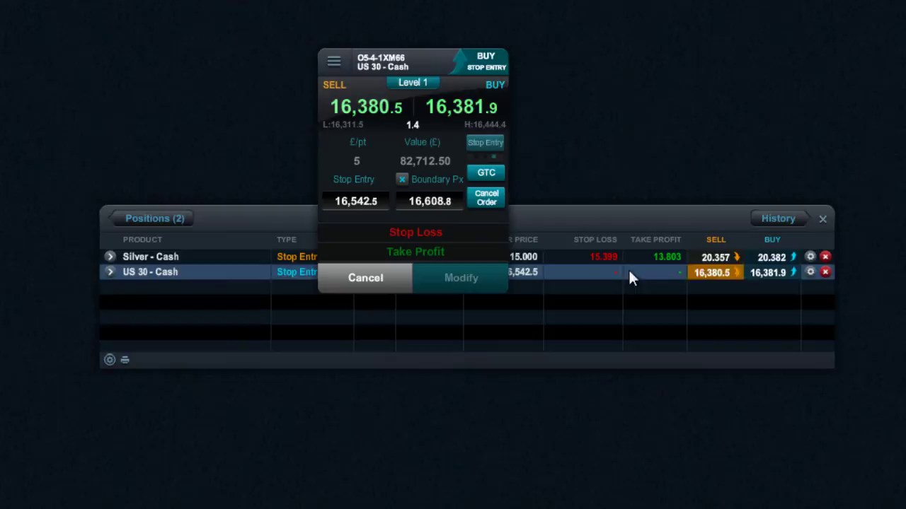
click(418, 233)
click(428, 296)
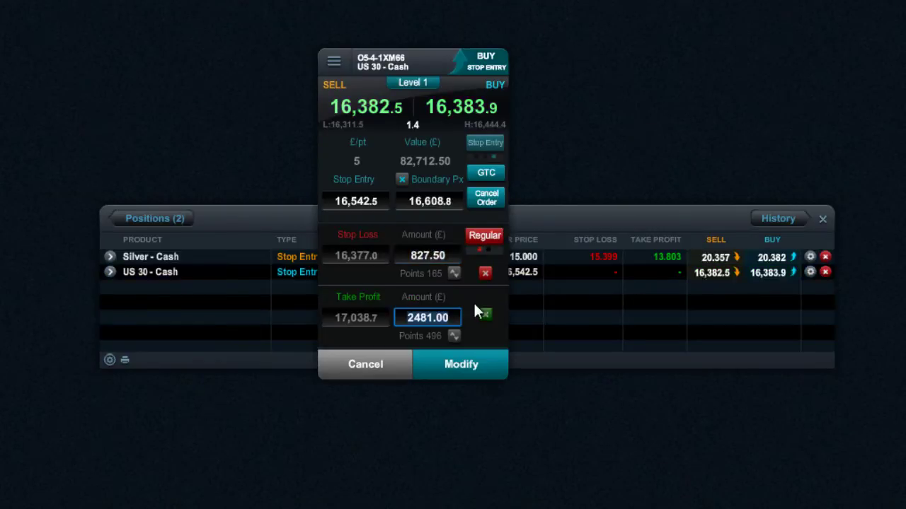
click(461, 374)
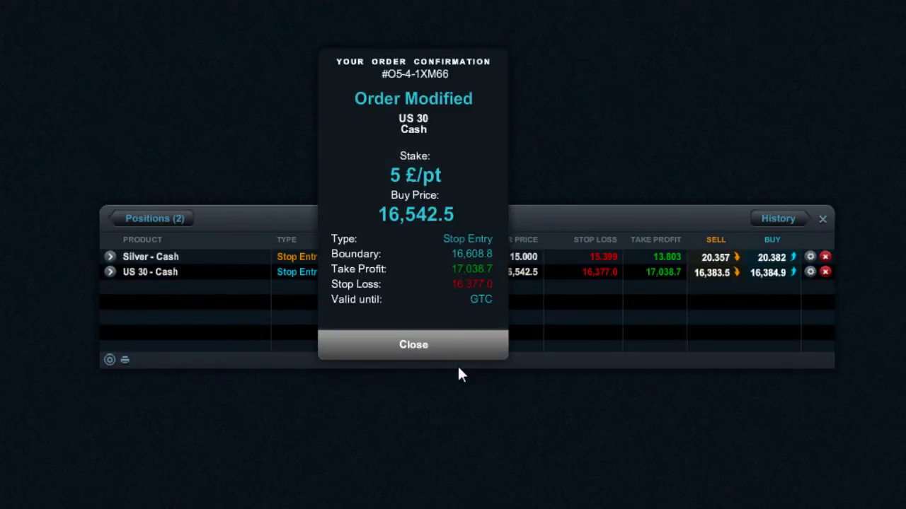
click(430, 353)
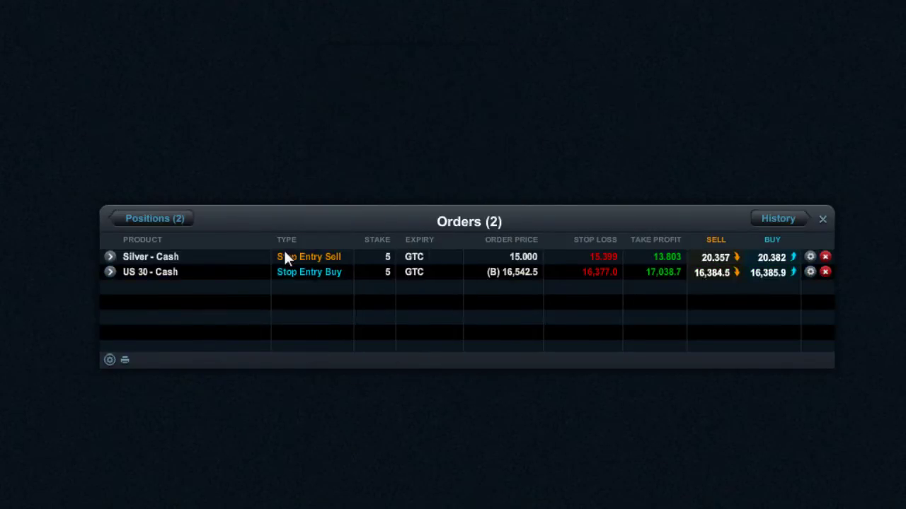
Open History, enlarge its panel, and bring up the 01.03.2014–21.03.2014 date-range filter
click(779, 220)
drag(461, 370, 456, 445)
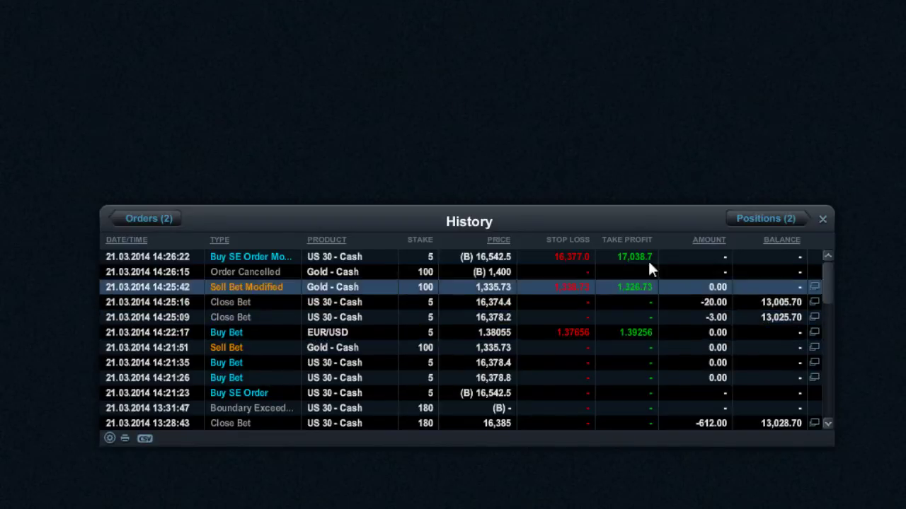
drag(614, 206, 620, 50)
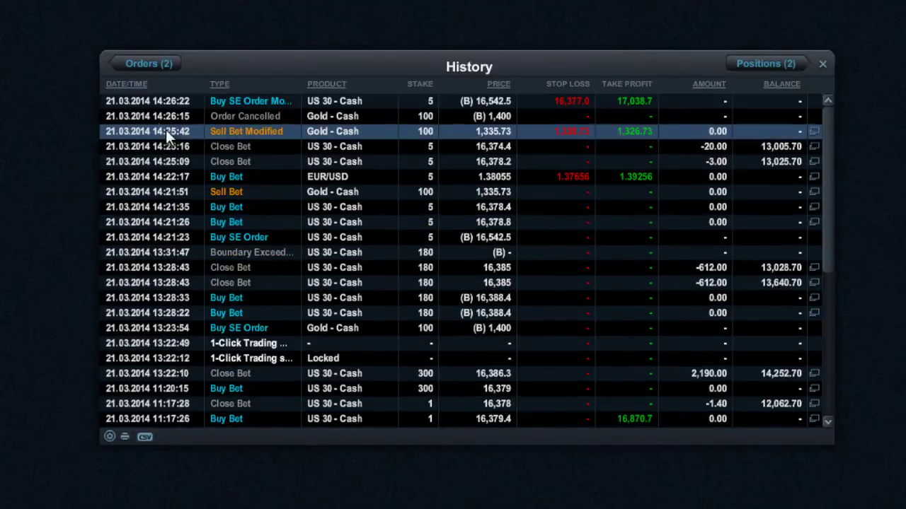
click(135, 92)
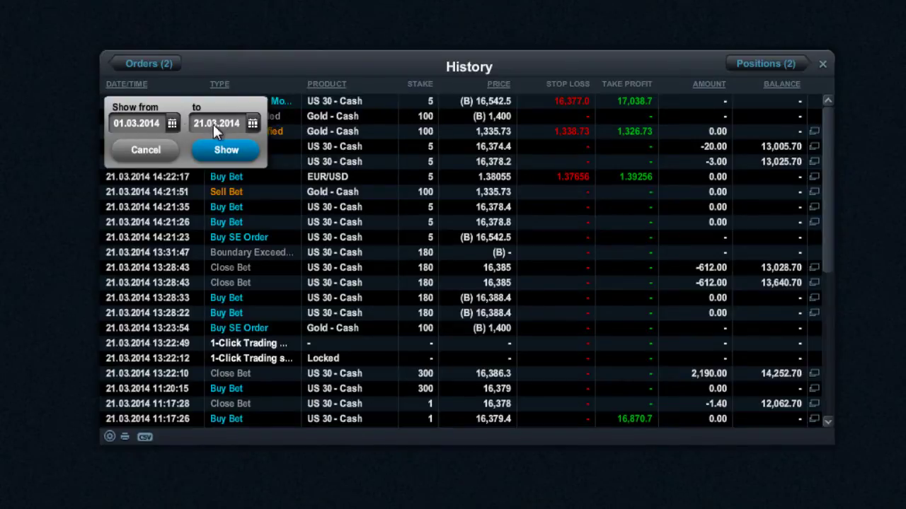
Dismiss the date filter and sort the history by PRODUCT in reverse order
click(148, 150)
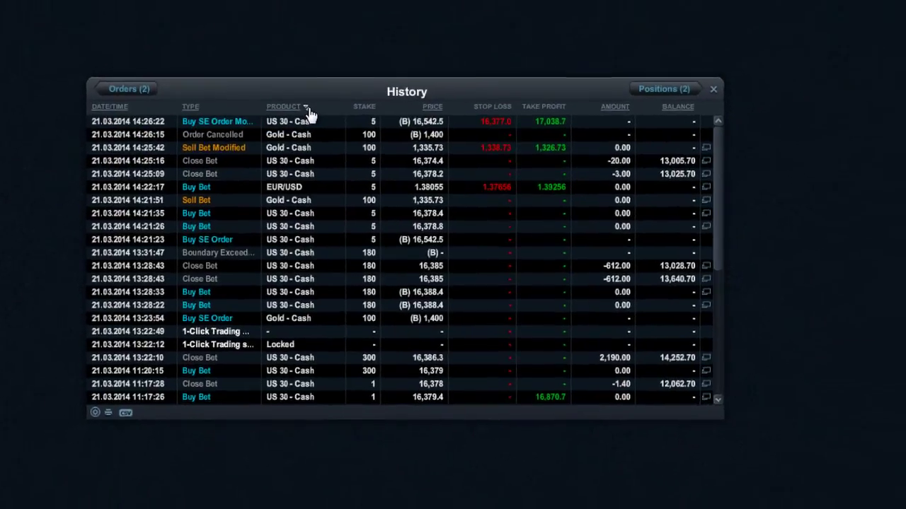
click(289, 122)
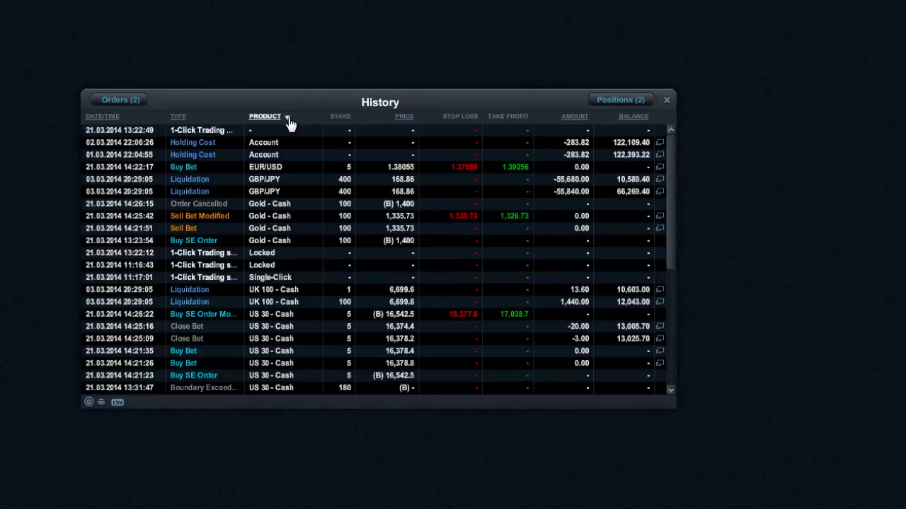
click(288, 122)
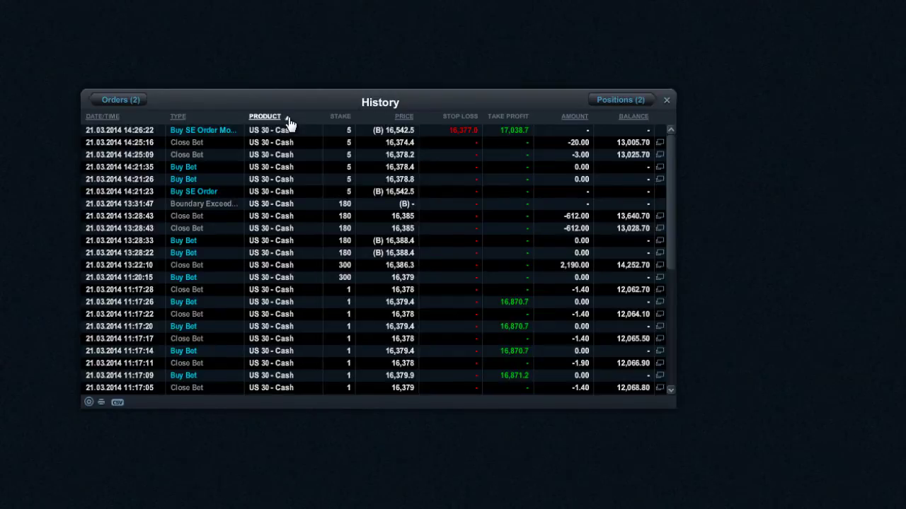
Show details of the 14:25:16 US 30 close bet (stake 5, price 16,374.4) beside the history
click(659, 144)
drag(739, 200, 772, 103)
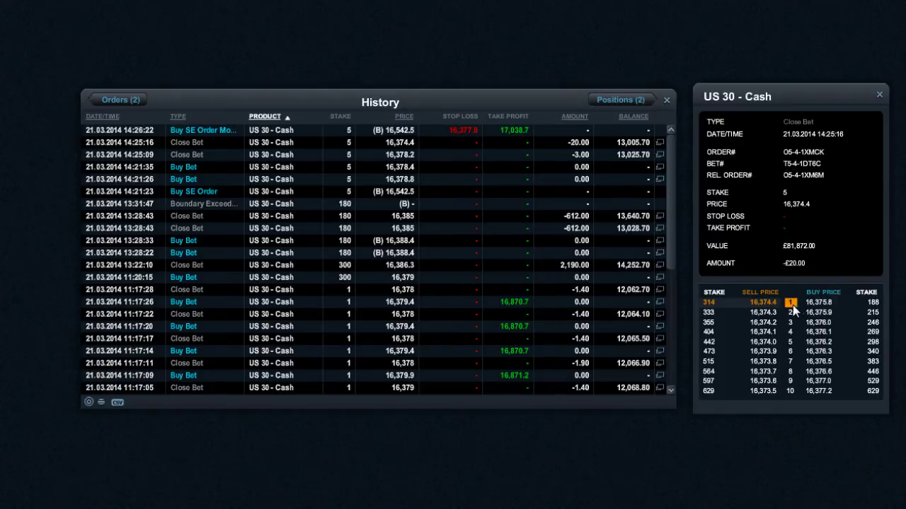
scroll(666, 239, down, 1)
scroll(665, 234, down, 1)
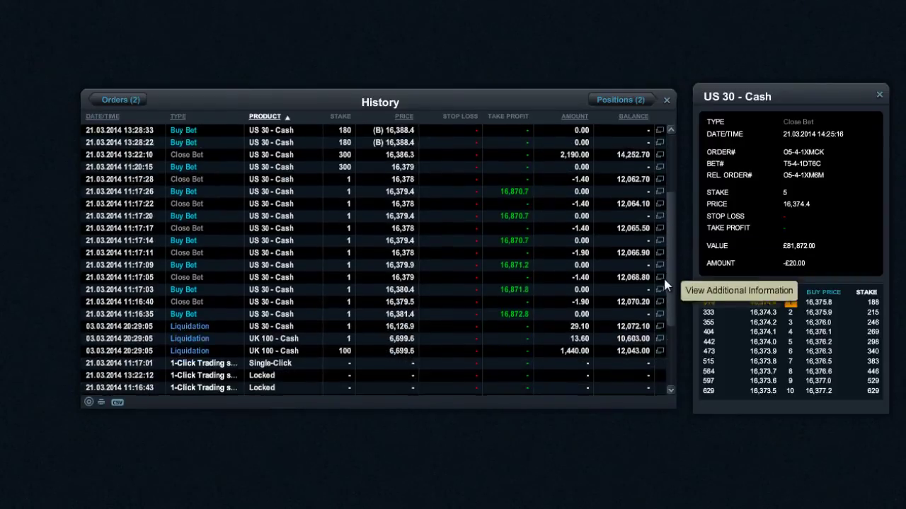
scroll(663, 276, down, 4)
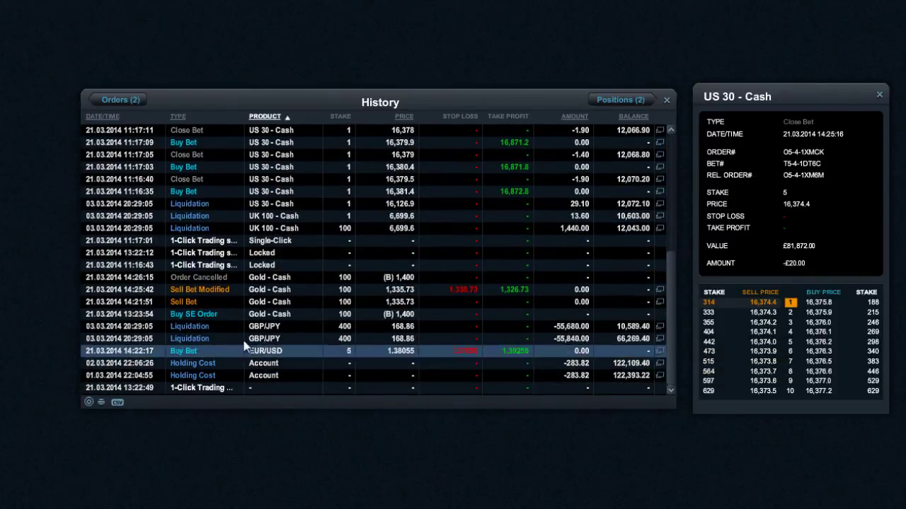
Filter TYPE to Holding Cost and show the 02.03.2014 breakdown totalling -£283.82
click(186, 117)
drag(288, 177, 287, 218)
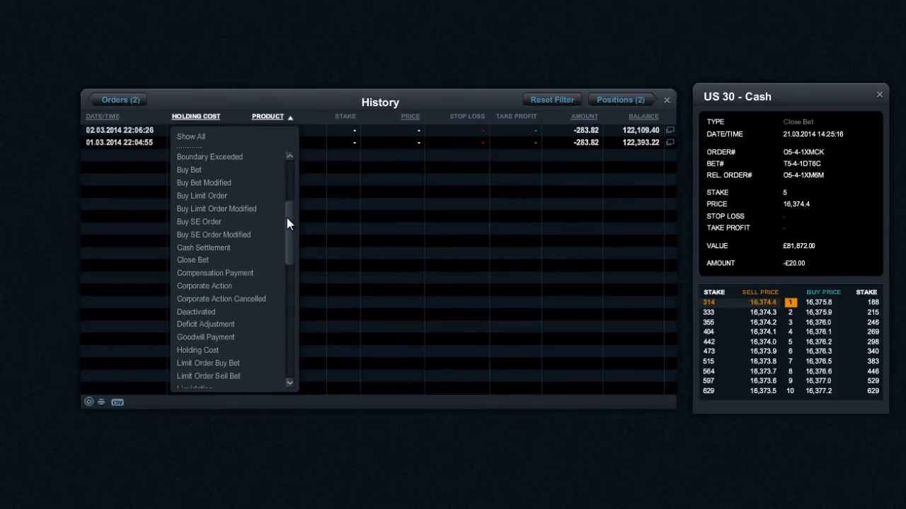
click(246, 350)
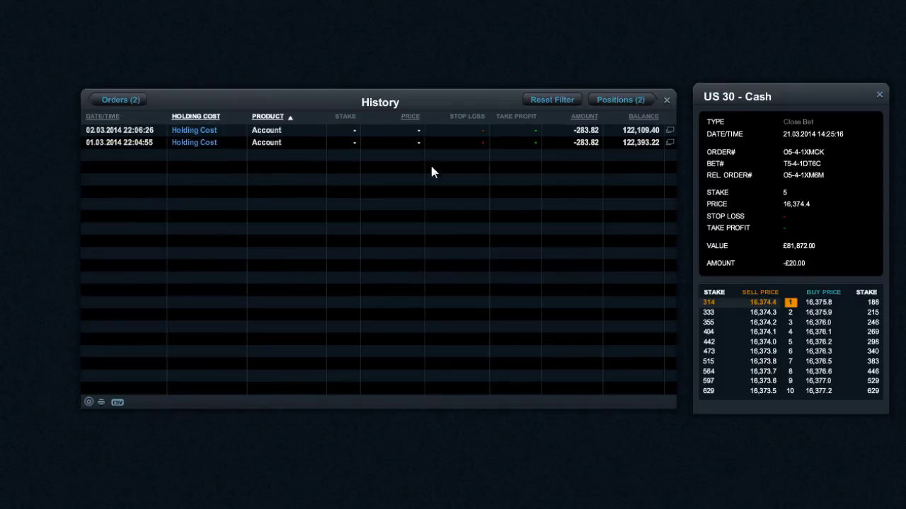
click(670, 135)
drag(716, 183, 346, 189)
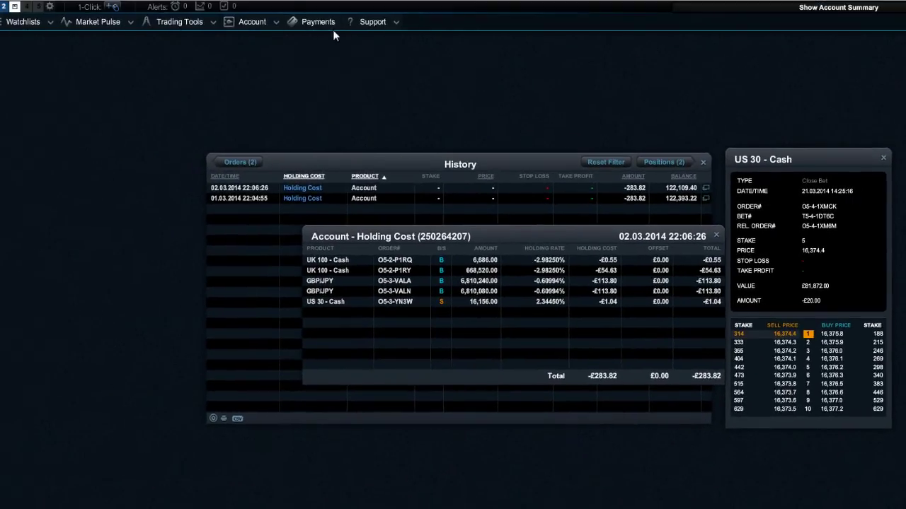
Open Account > Execution Blotter and close the Holding Cost, History and US 30 windows
click(255, 23)
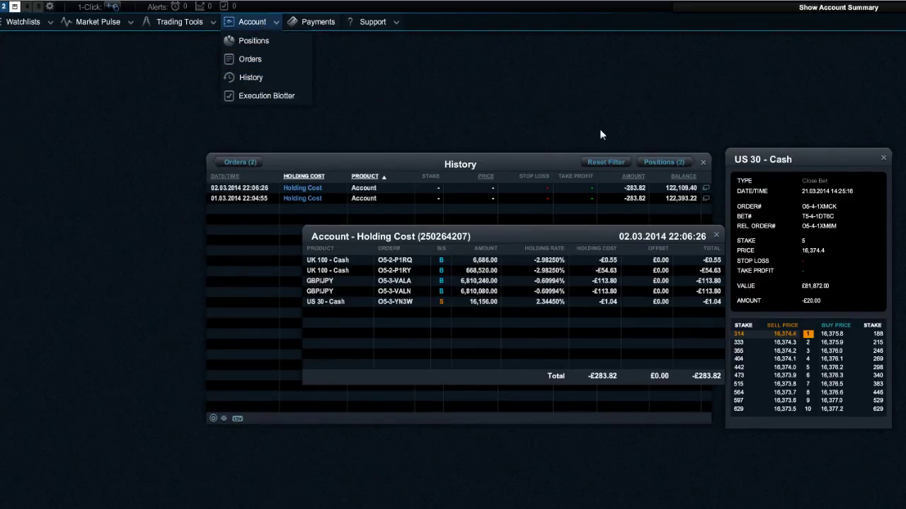
click(264, 100)
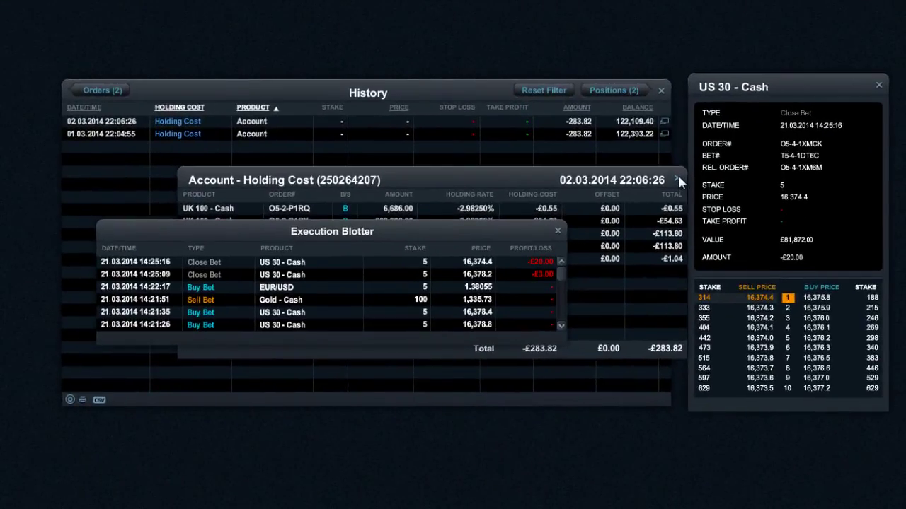
click(676, 179)
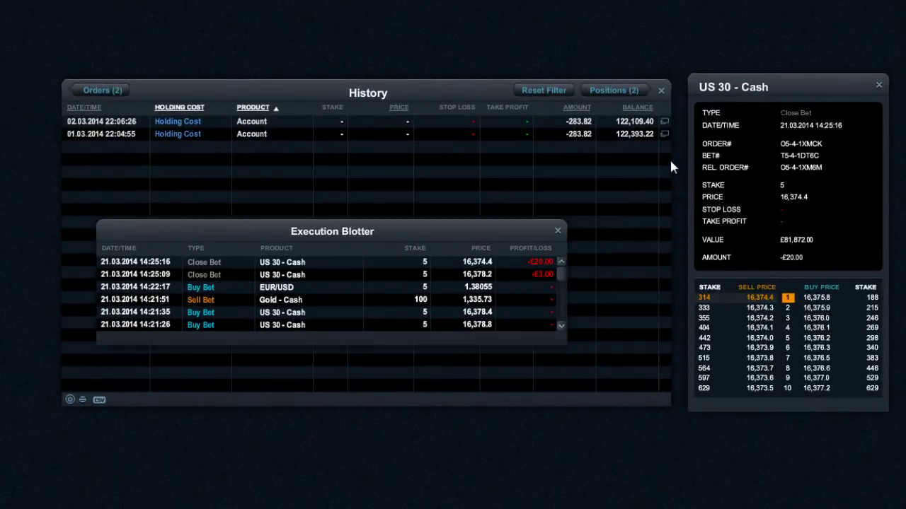
click(661, 91)
click(878, 85)
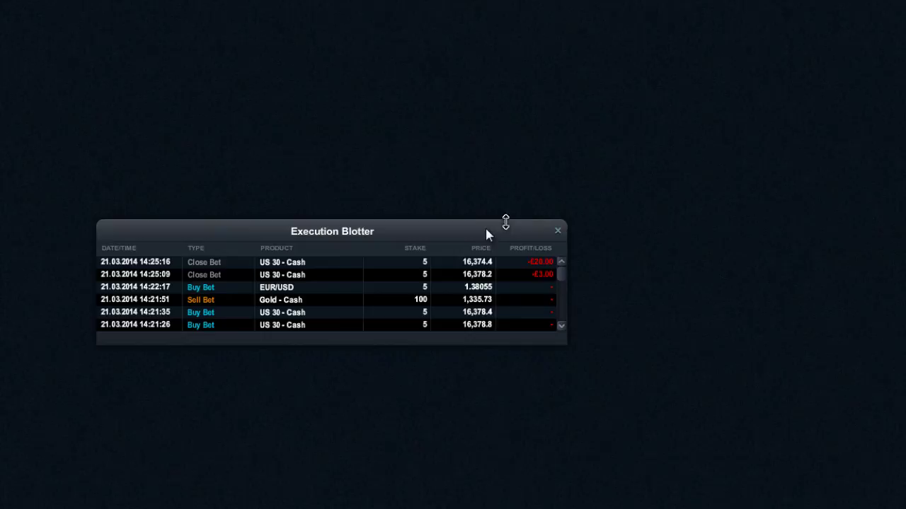
Move the Execution Blotter up and stretch it taller to list more 21.03.2014 trades
drag(486, 234, 537, 133)
click(510, 211)
drag(509, 244, 507, 390)
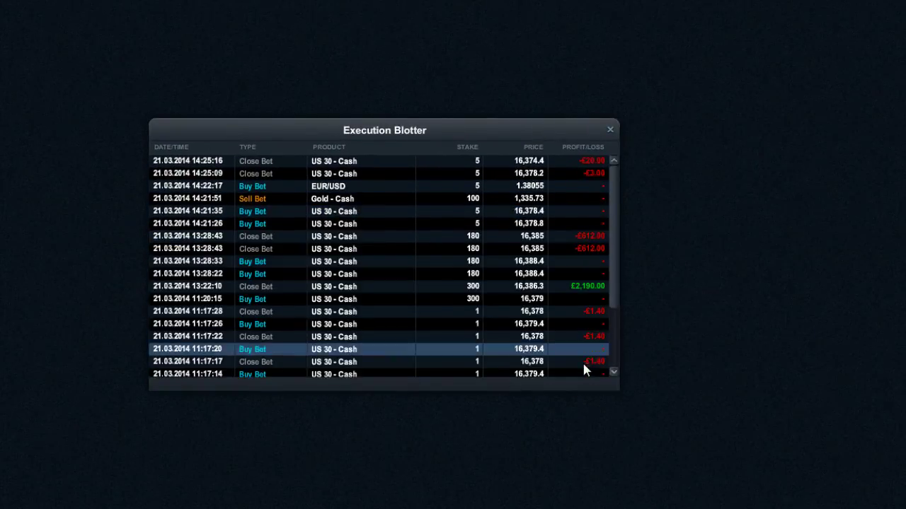